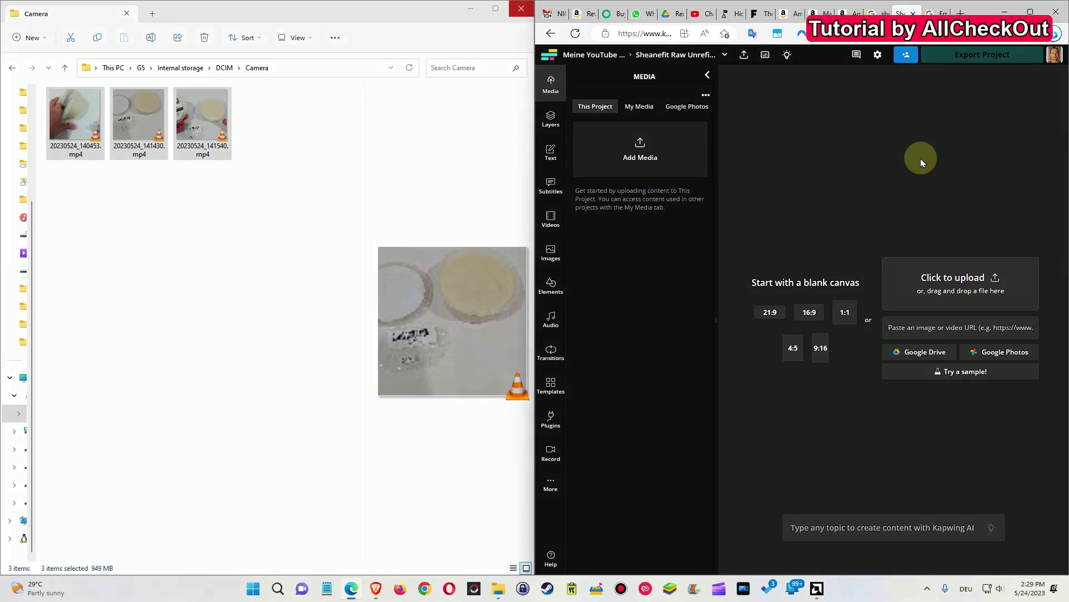
Step: Drag the three Camera-folder MP4s onto the Kapwing canvas; the upload fails with an invalid 0-byte size error
drag(196, 132, 779, 235)
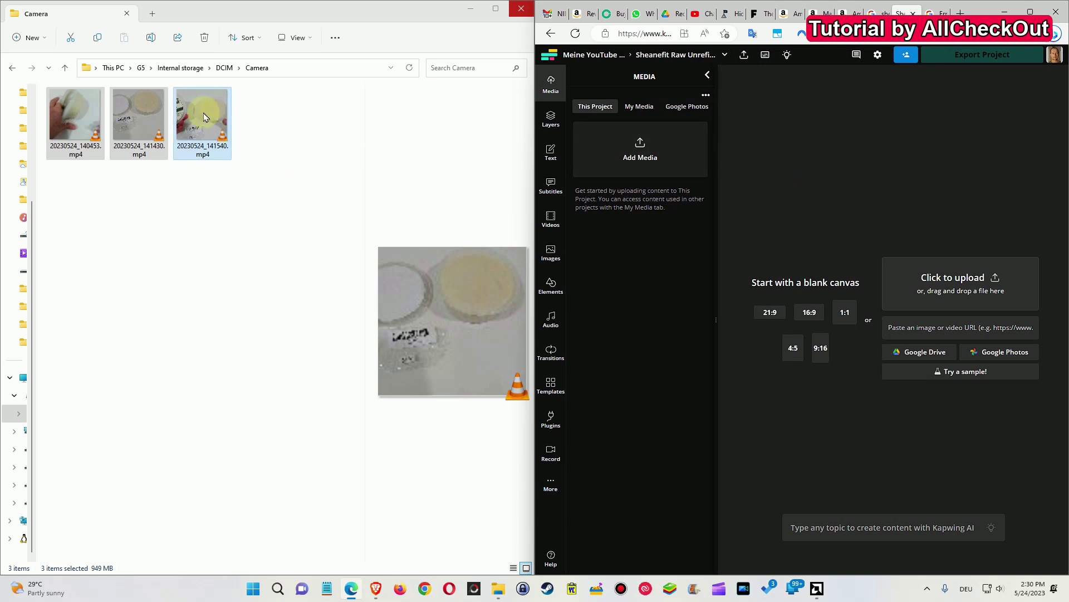
drag(202, 118, 773, 199)
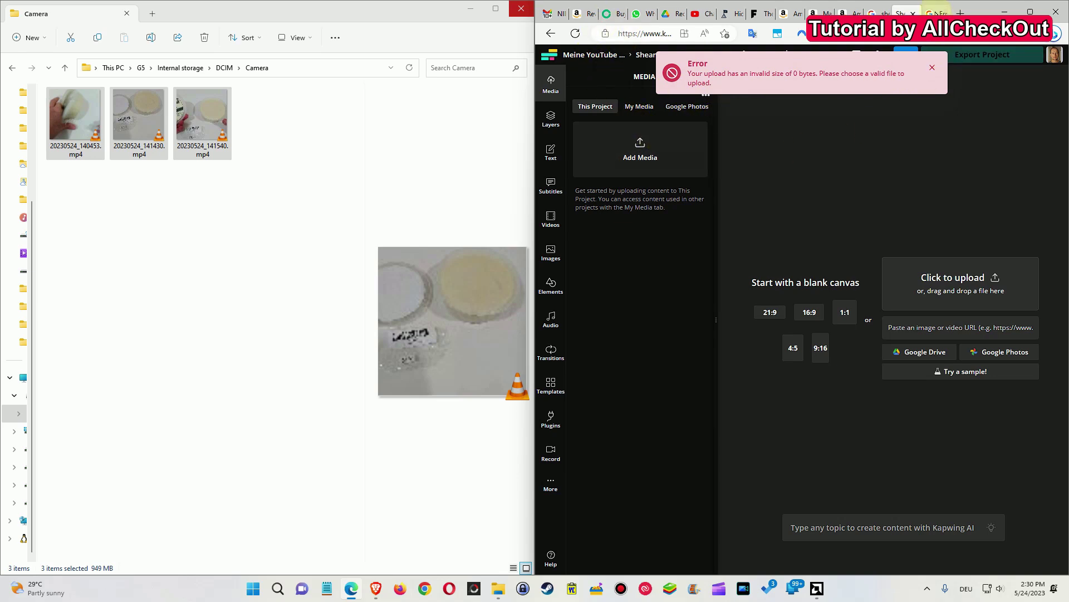
click(937, 14)
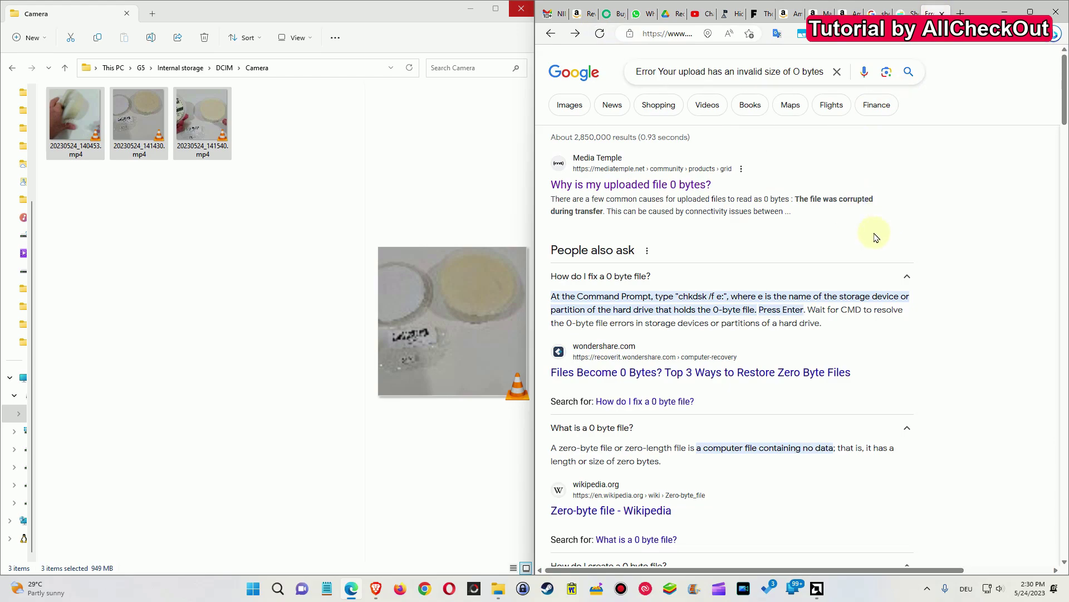
scroll(876, 236, down, 14)
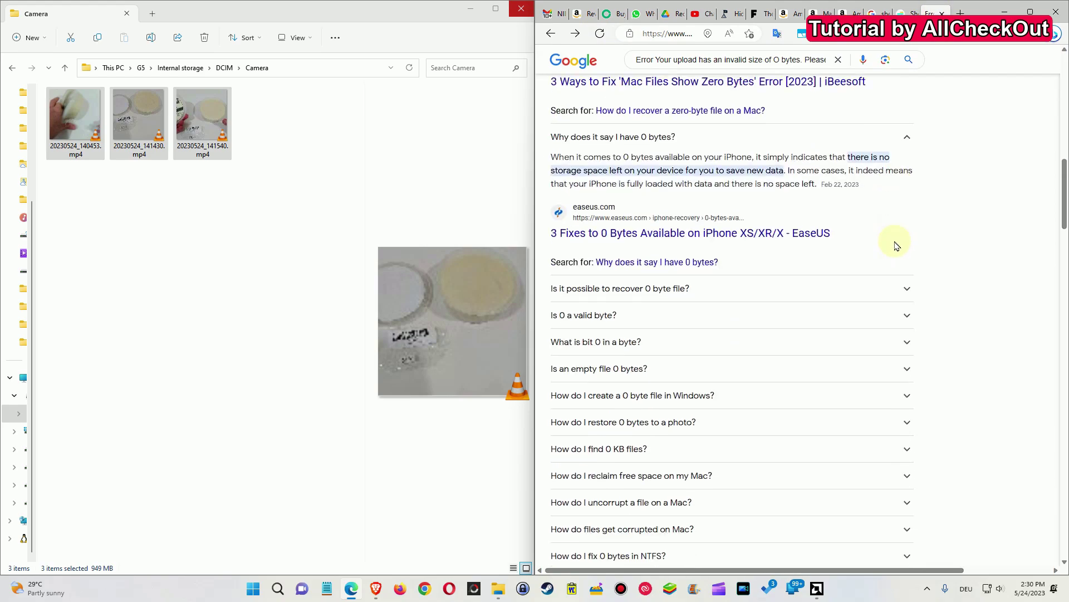
scroll(896, 246, down, 3)
scroll(868, 244, up, 15)
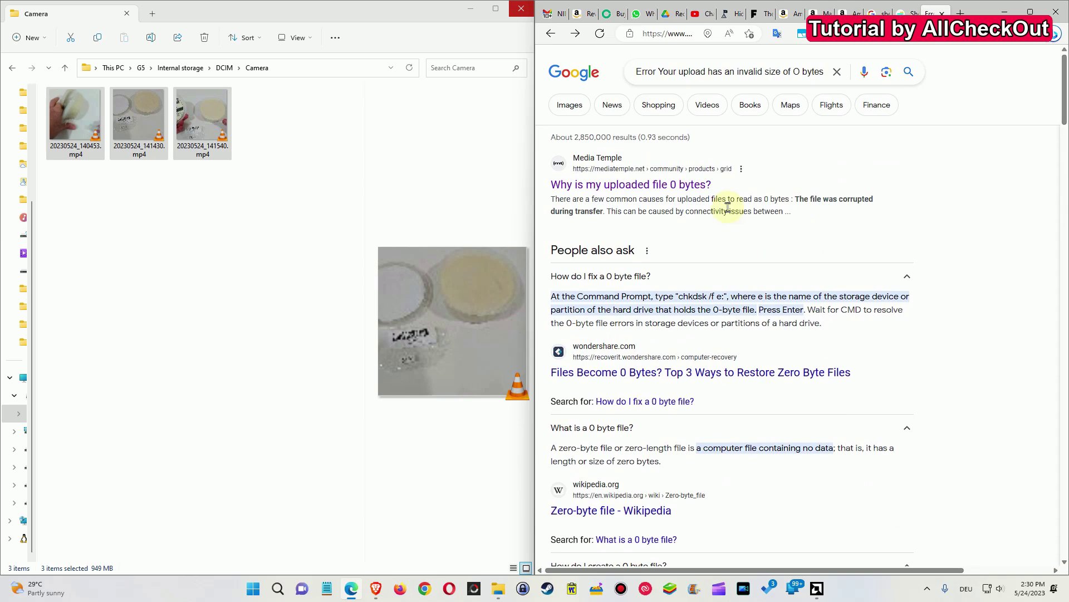
click(684, 185)
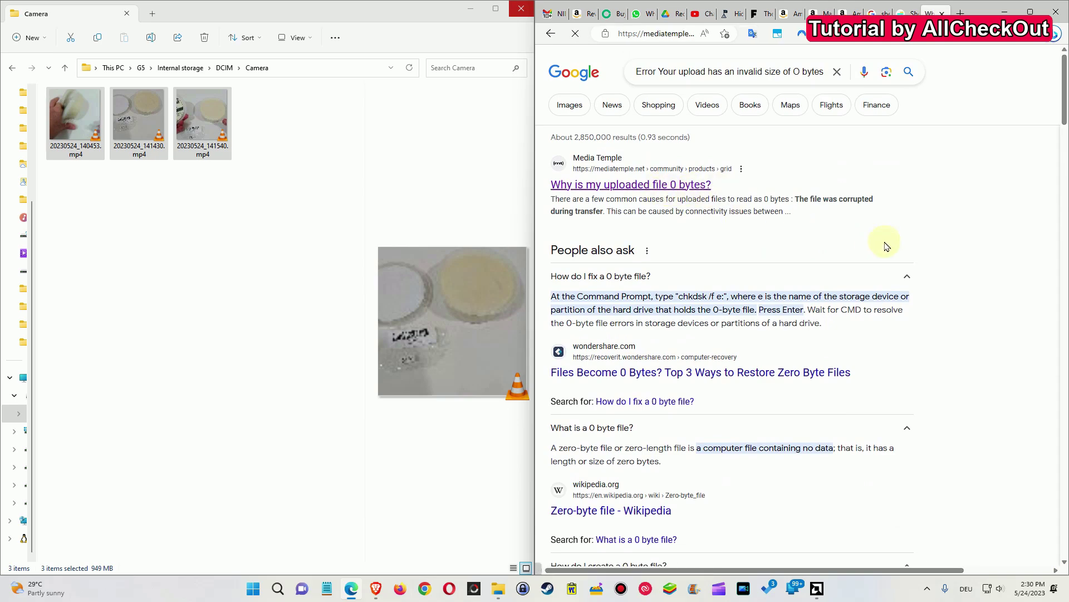
scroll(933, 272, down, 7)
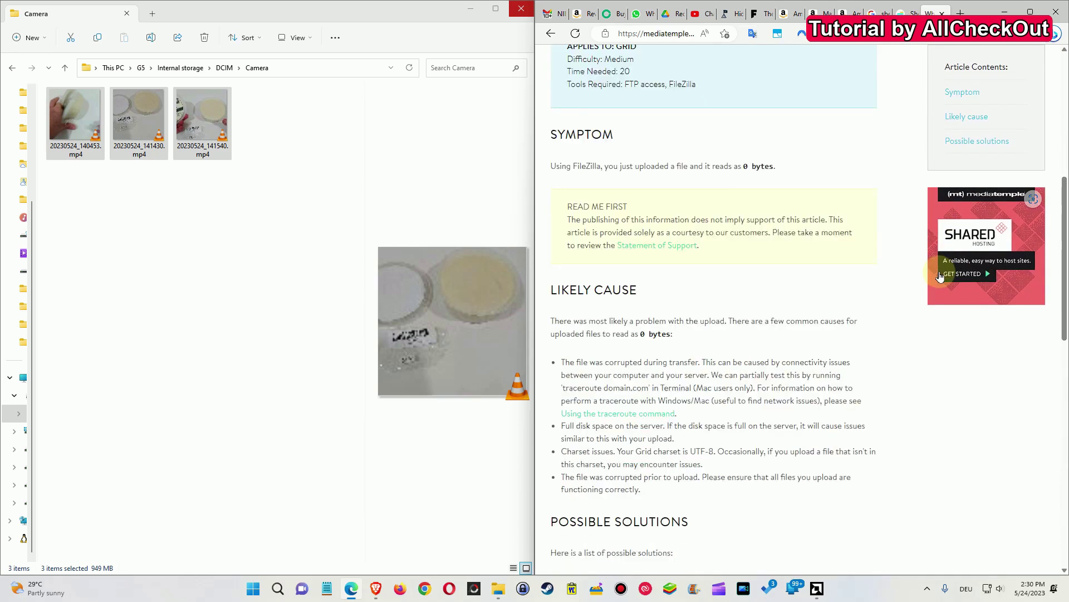
scroll(940, 276, down, 4)
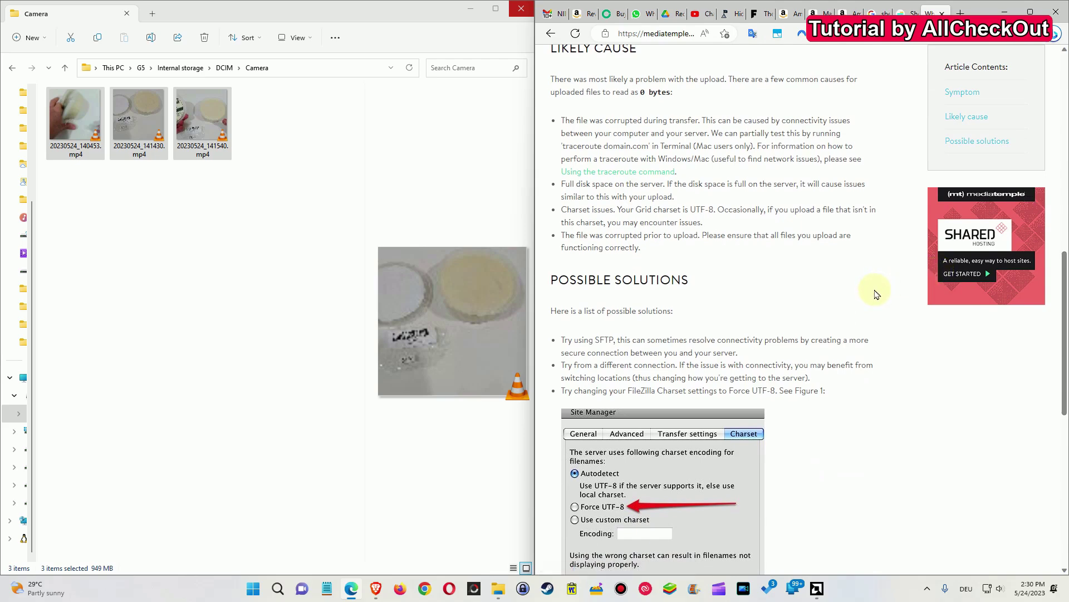
scroll(871, 289, down, 2)
drag(1064, 324, 1064, 403)
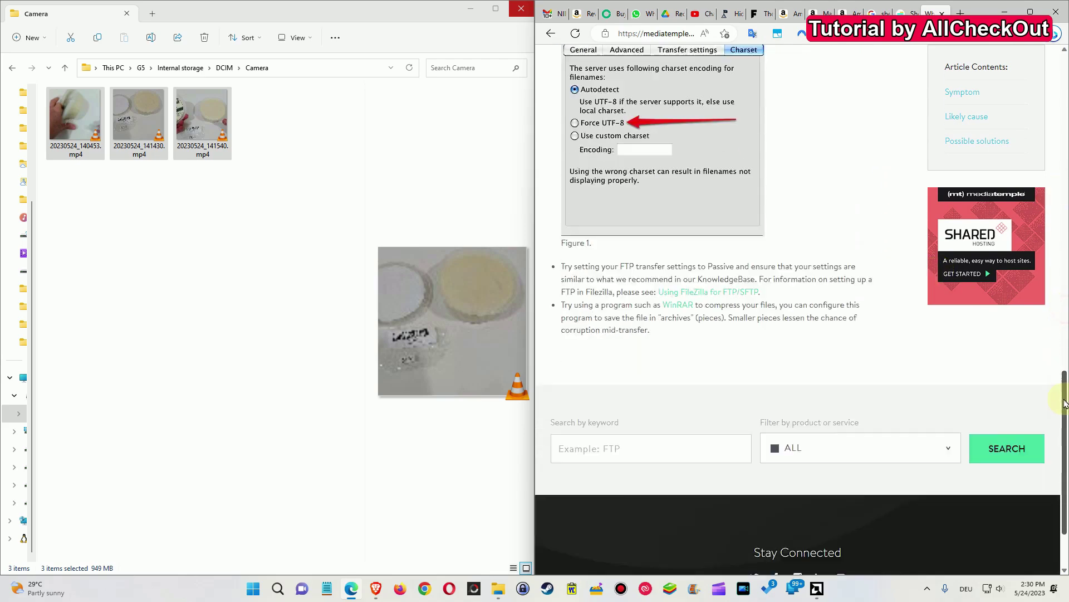
scroll(796, 278, up, 6)
click(551, 33)
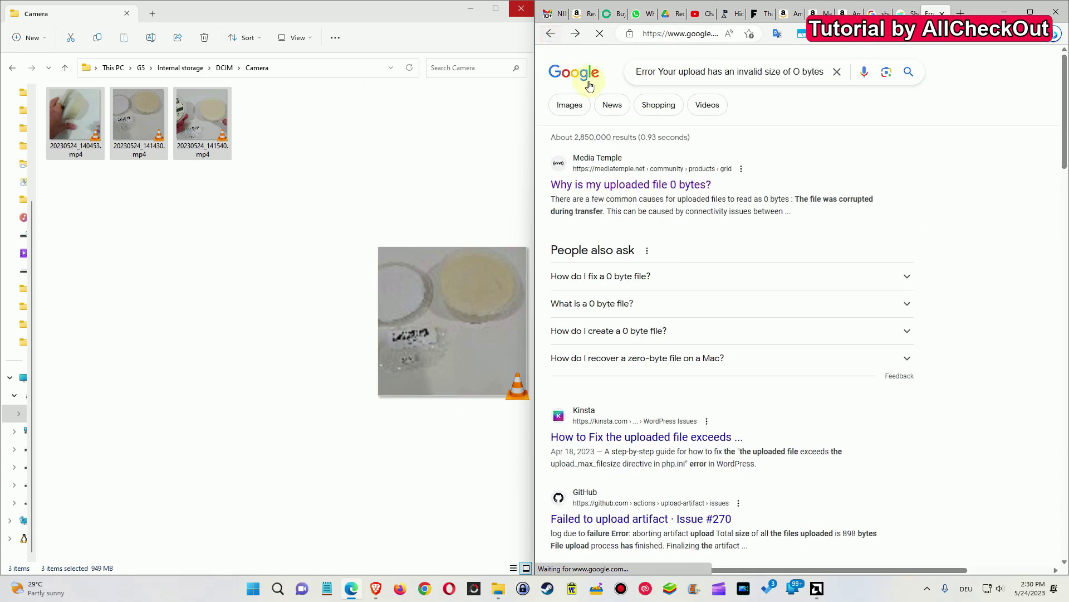
scroll(685, 265, down, 5)
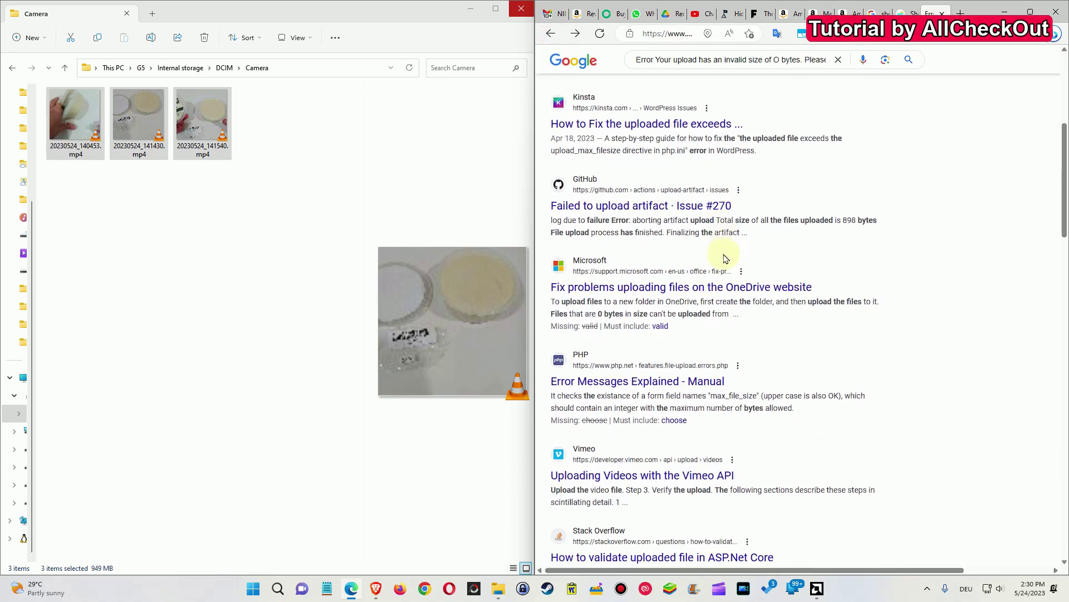
scroll(877, 282, up, 5)
scroll(876, 282, down, 15)
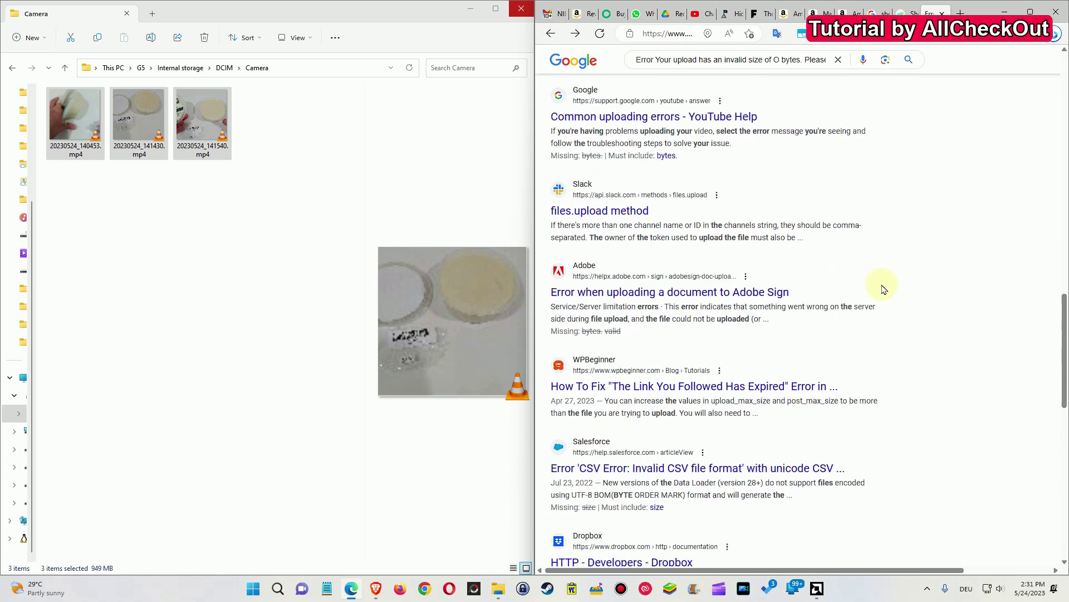
scroll(883, 289, down, 10)
scroll(903, 278, up, 20)
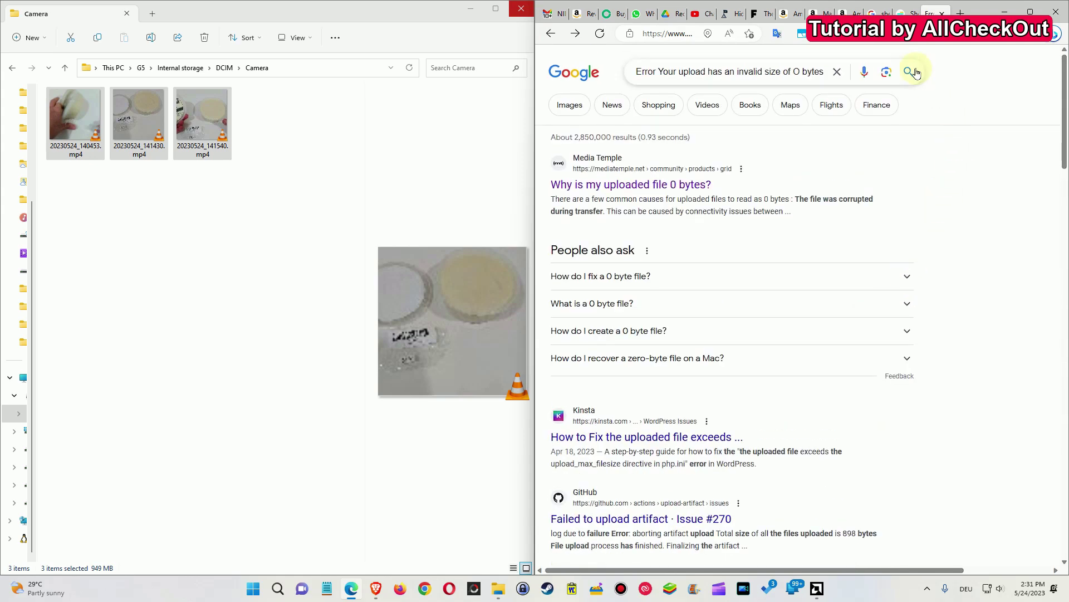
click(913, 12)
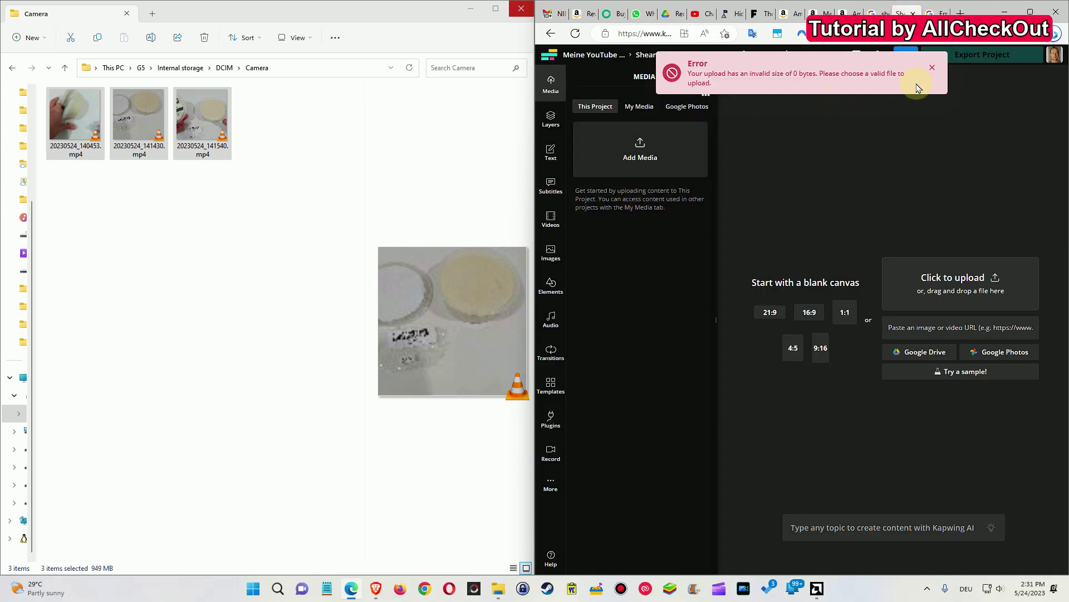
Step: Dismiss the 0-byte error and drop only 20230524_141430.mp4 onto Kapwing, which fails again
click(933, 69)
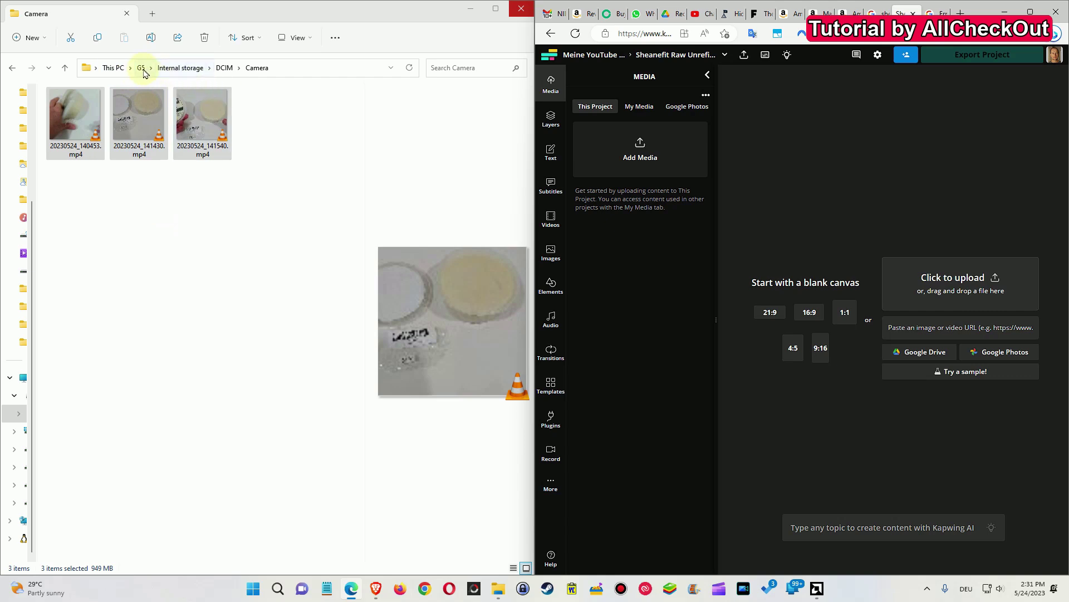
click(154, 175)
drag(138, 118, 781, 198)
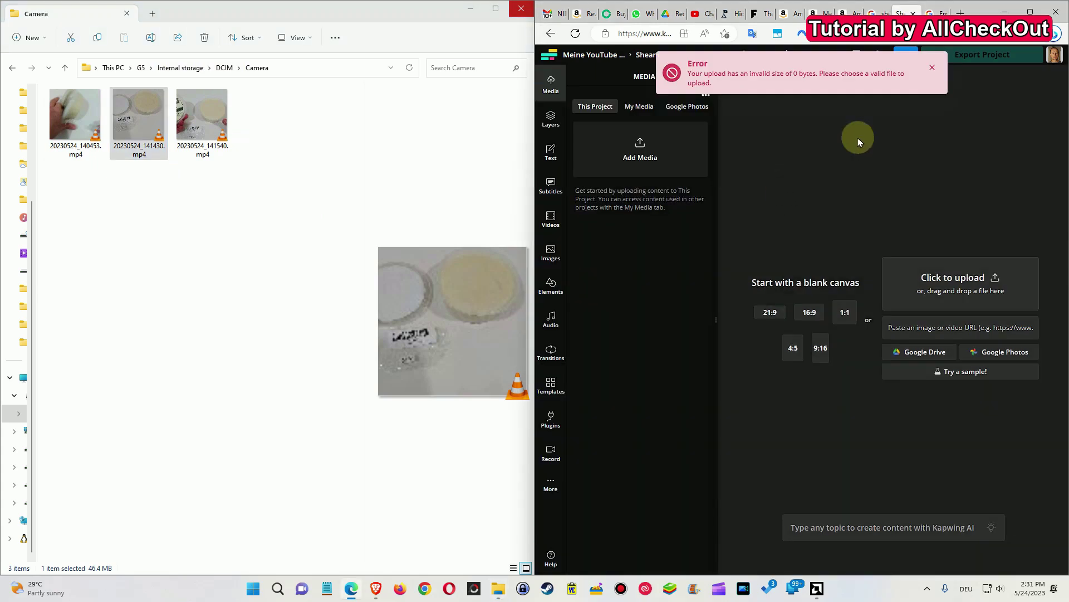
Step: Copy the three Camera videos into the Sheanefit folder, choosing Copy and Replace for every conflict
click(1007, 11)
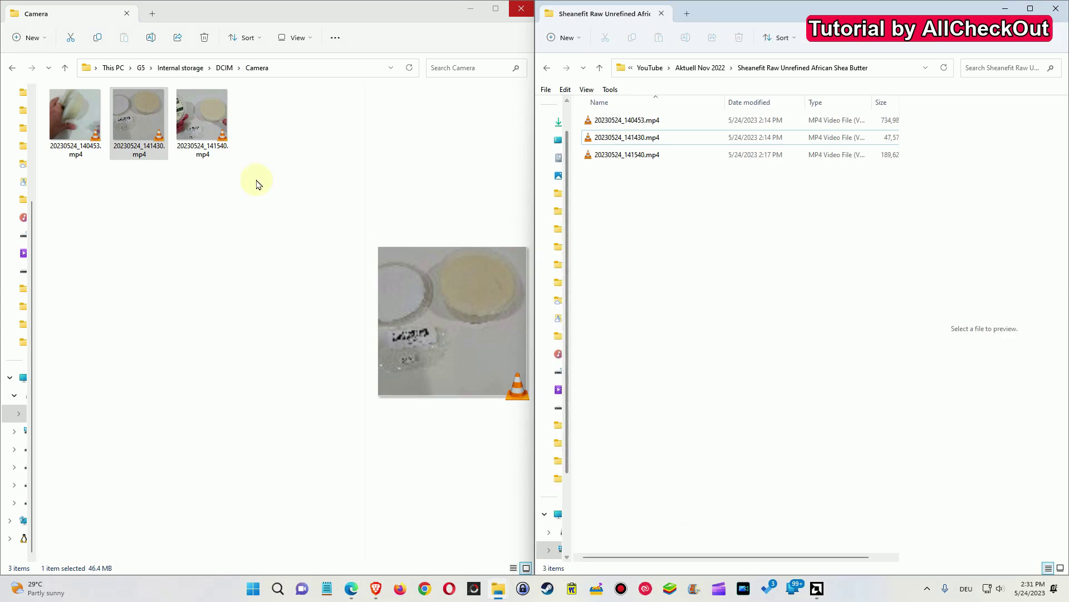
drag(203, 219, 657, 243)
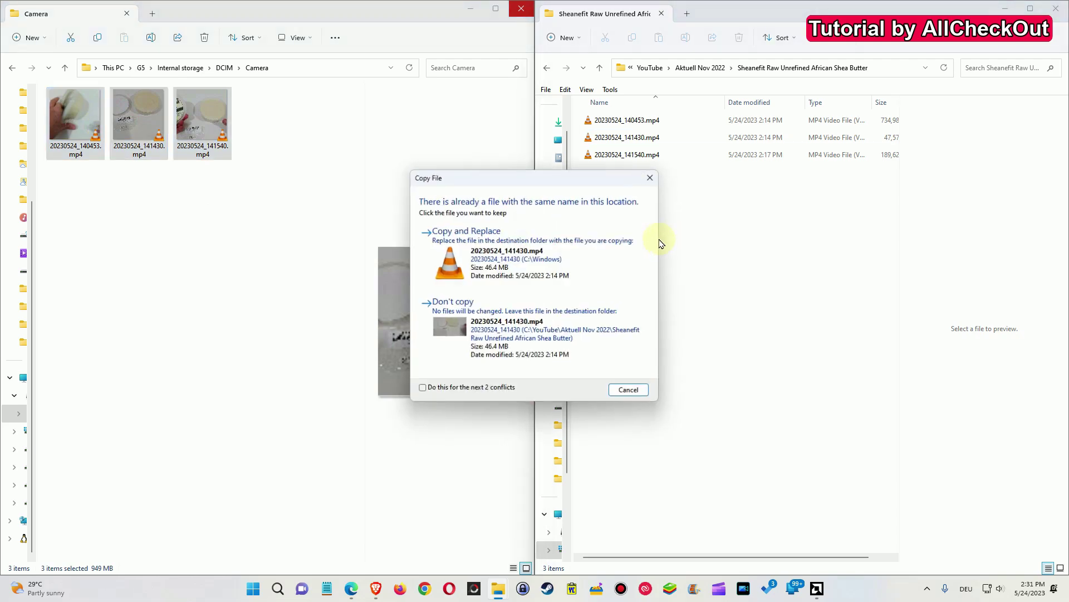
click(483, 240)
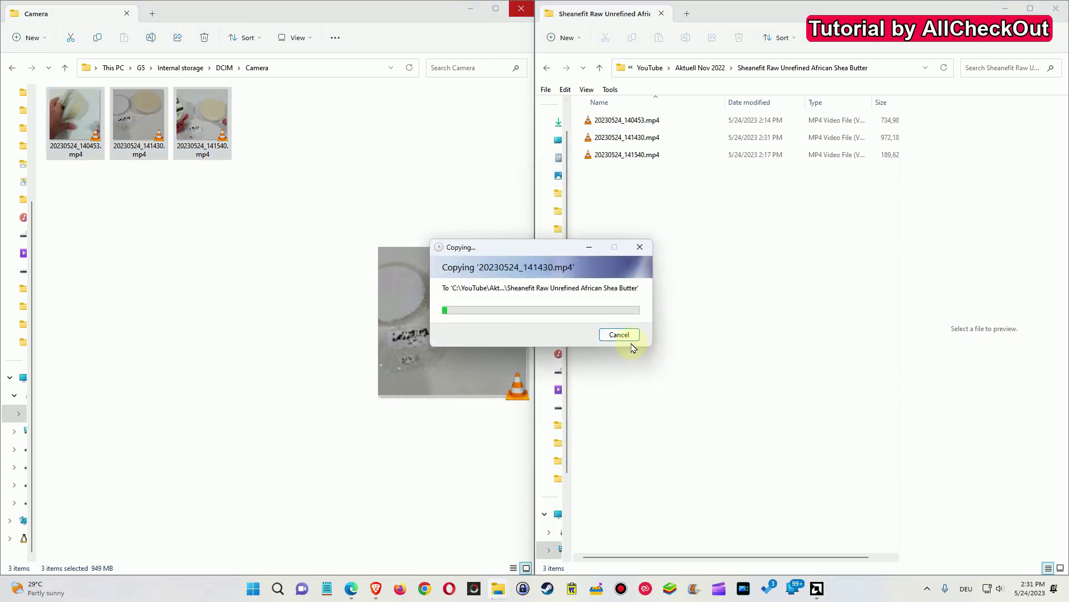
click(633, 349)
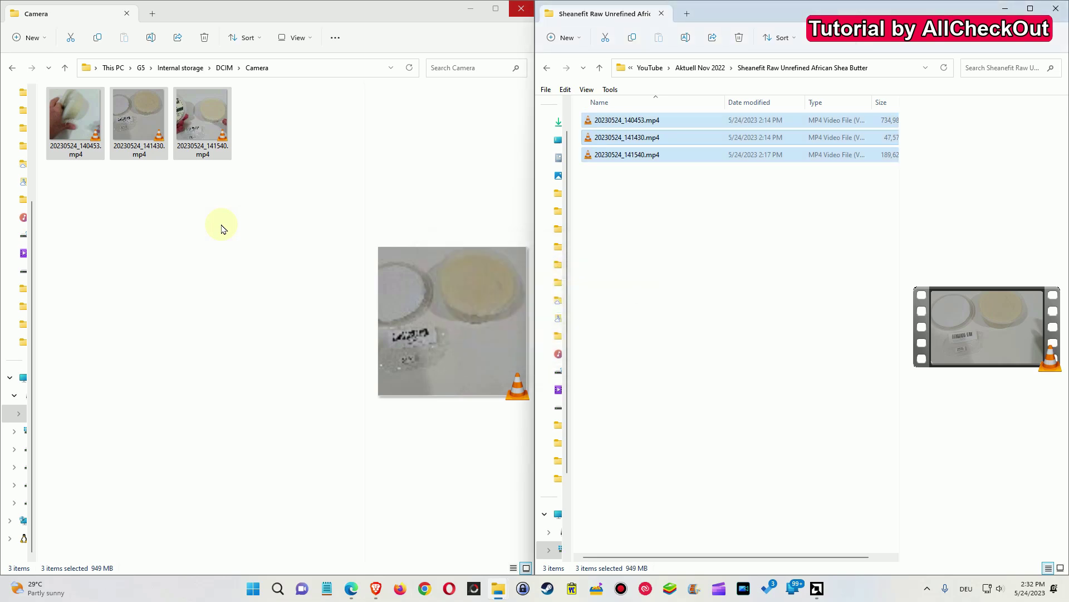
click(206, 218)
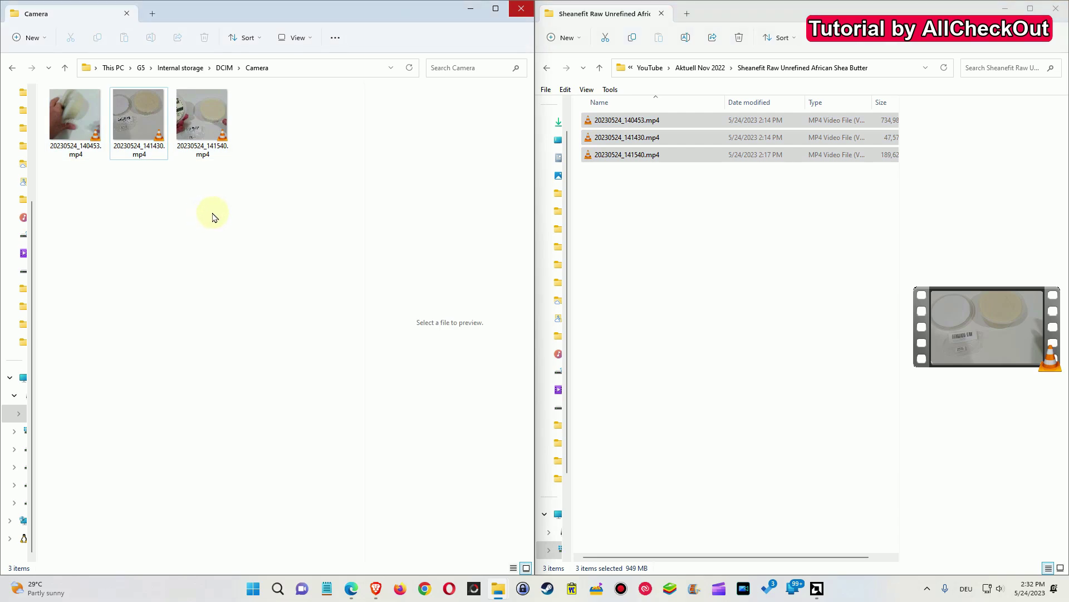
drag(215, 218, 51, 93)
click(73, 201)
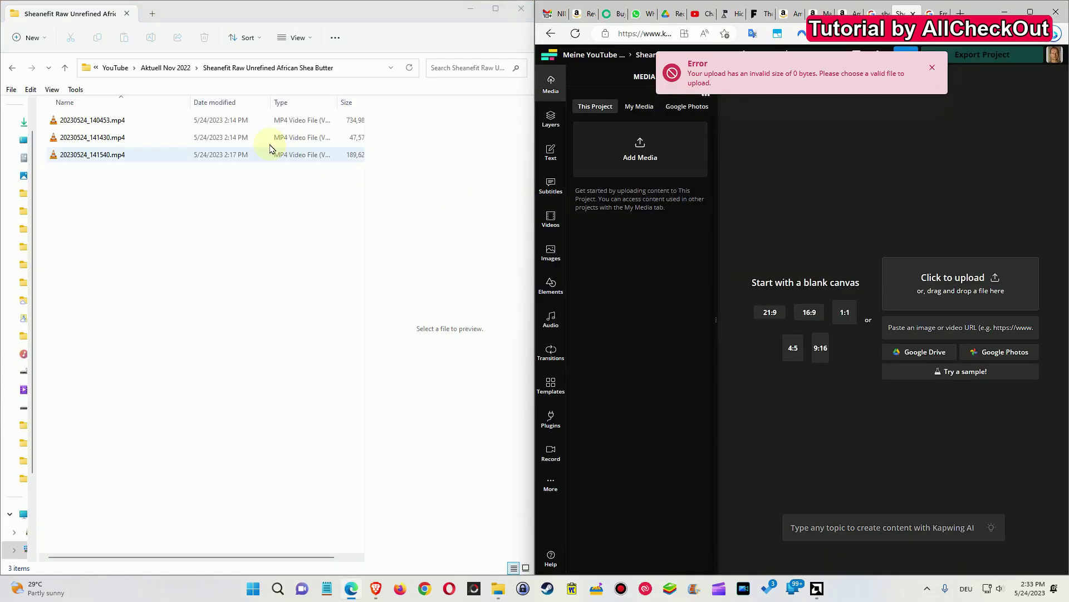
Step: Select all three MP4s in the Sheanefit folder, drop them onto Kapwing, and dismiss the old error toast
click(93, 184)
key(ctrl+a)
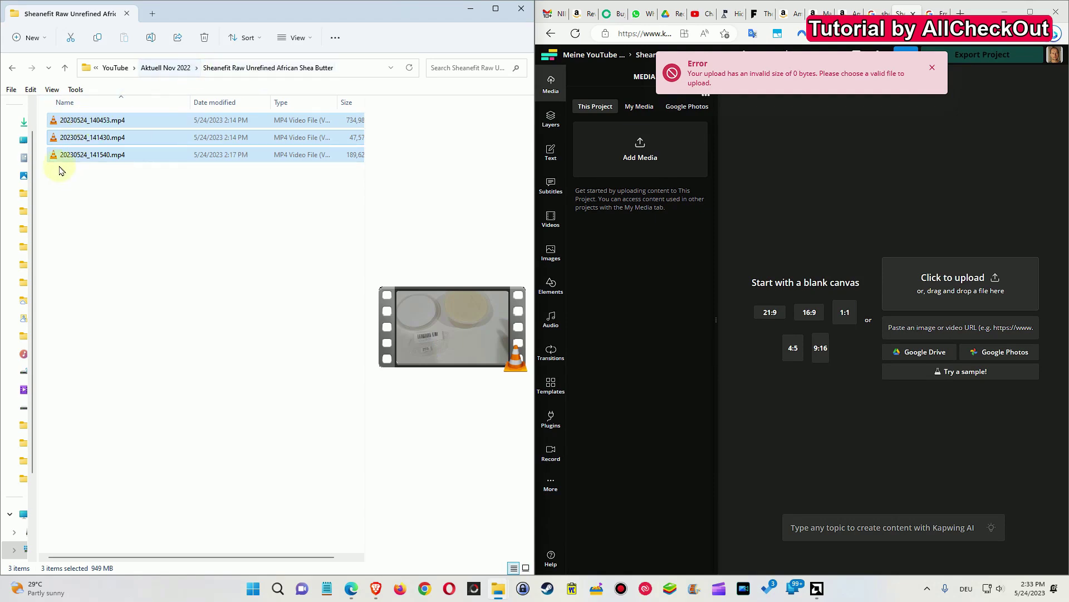
drag(76, 143, 842, 247)
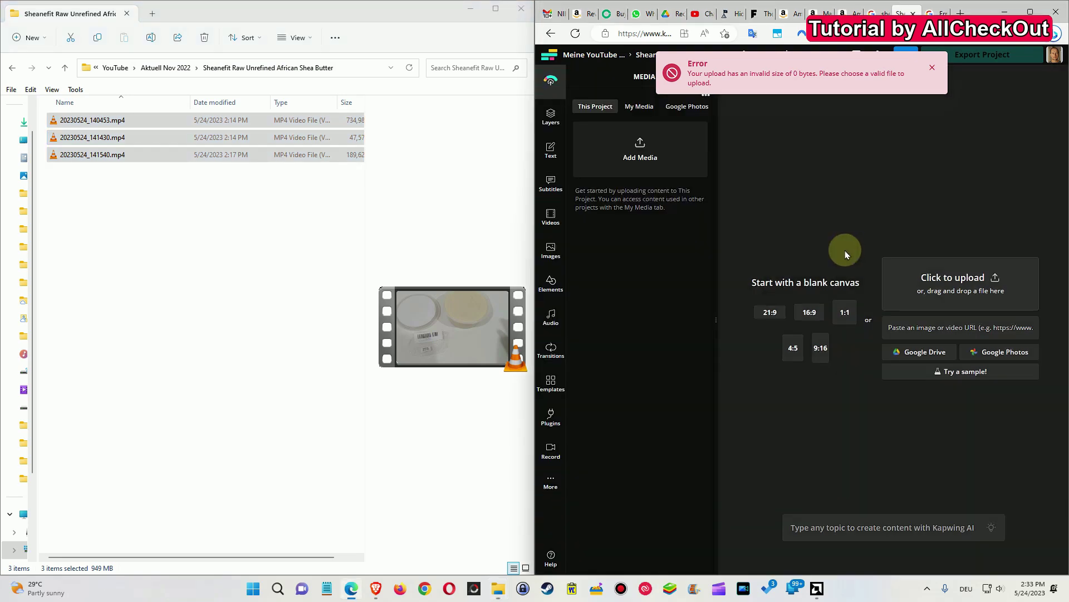
click(935, 64)
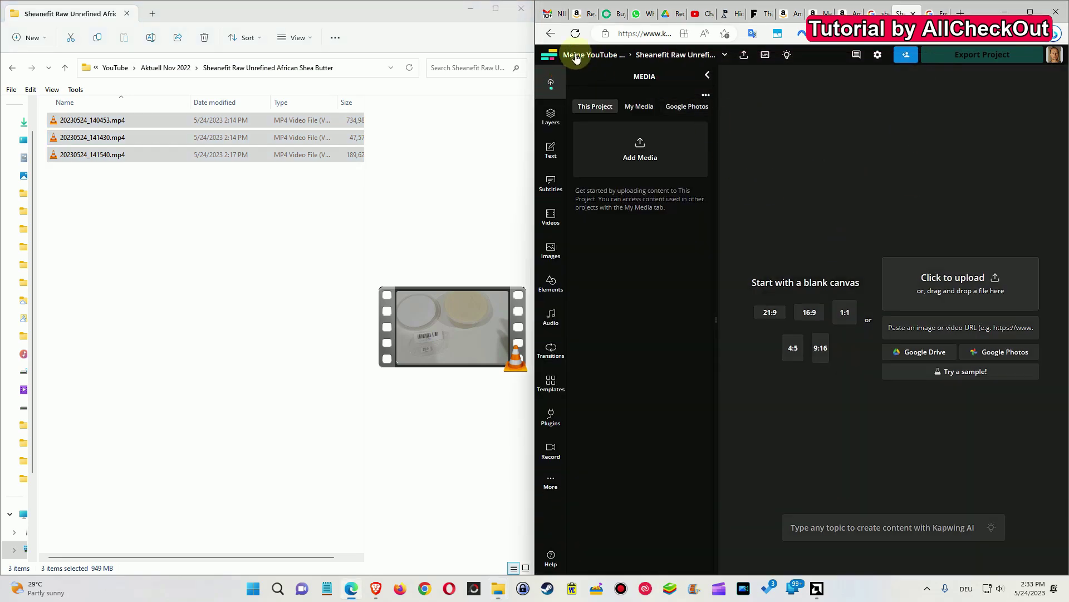